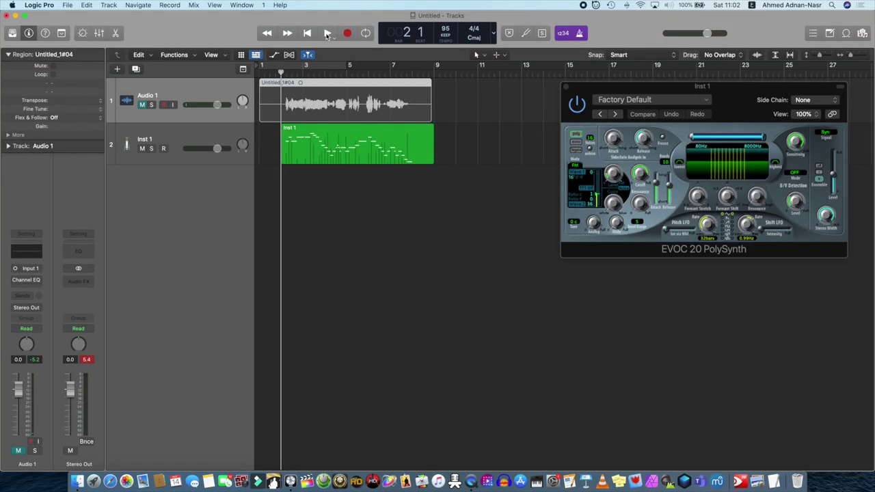
# Step: Play the Inst 1 melody from bar 2 and select the note just after bar 7 in the piano roll
pyautogui.click(327, 34)
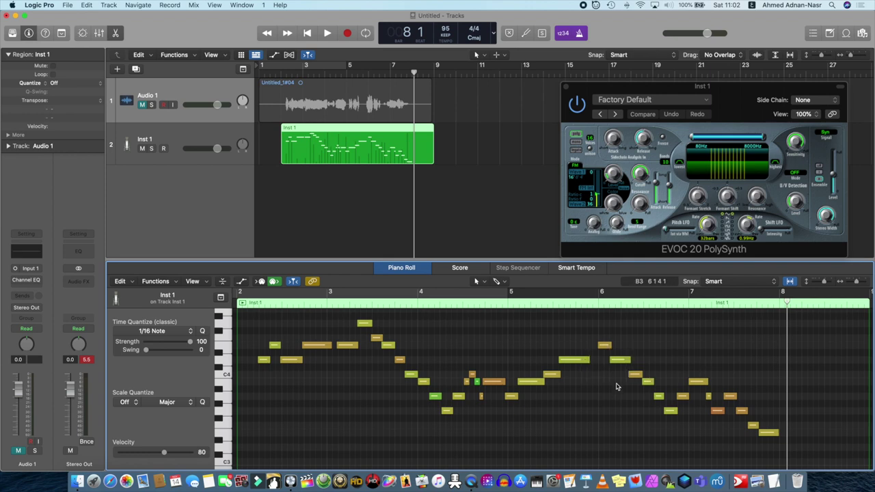
pyautogui.click(699, 383)
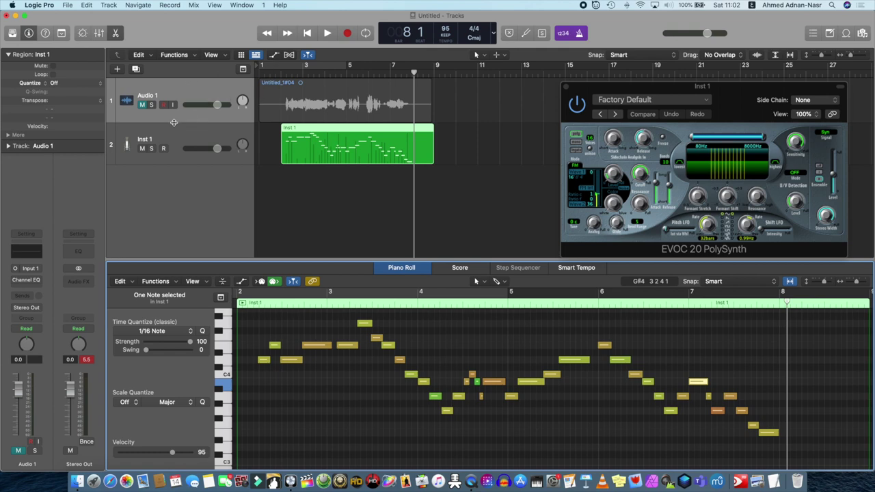
# Step: Unmute the Audio 1 track and set the Inst 1 track's EVOC 20 PolySynth side chain to Audio 1
pyautogui.click(170, 144)
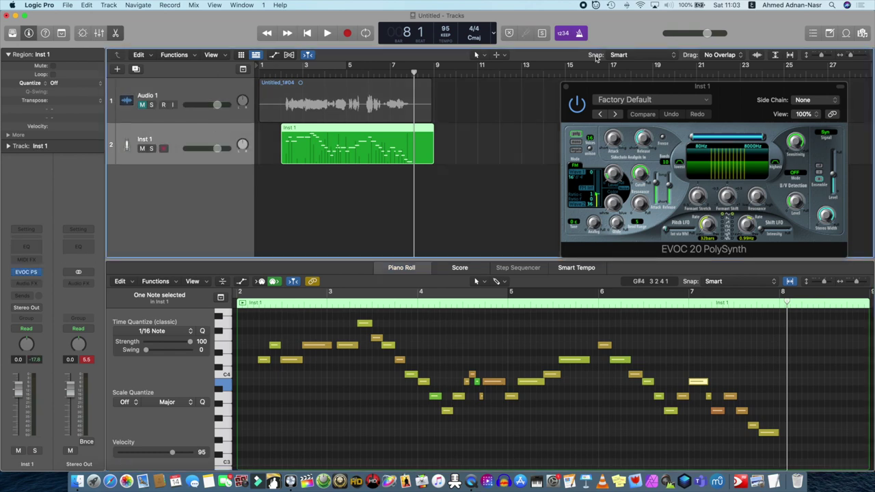
pyautogui.click(752, 94)
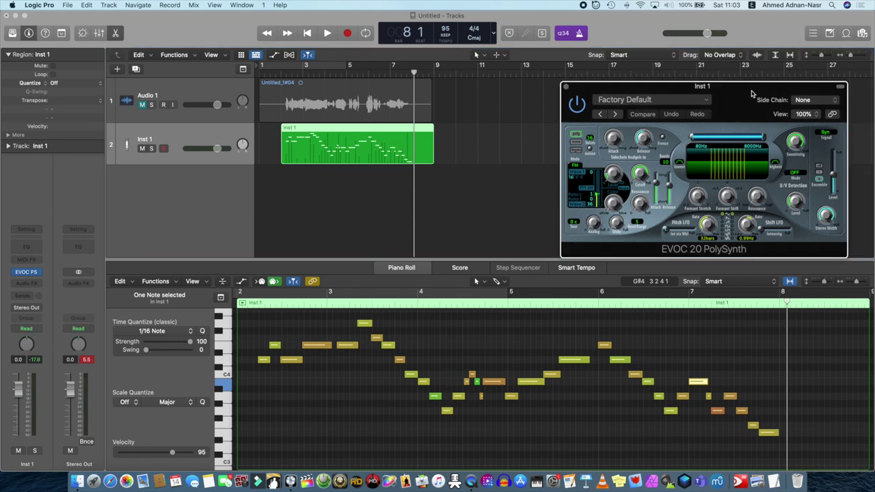
pyautogui.moveTo(753, 93); pyautogui.dragTo(681, 88)
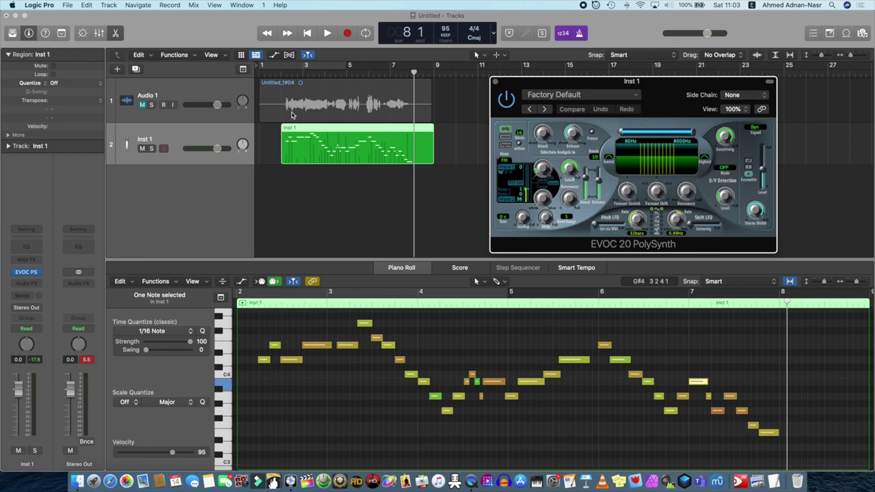
pyautogui.click(143, 106)
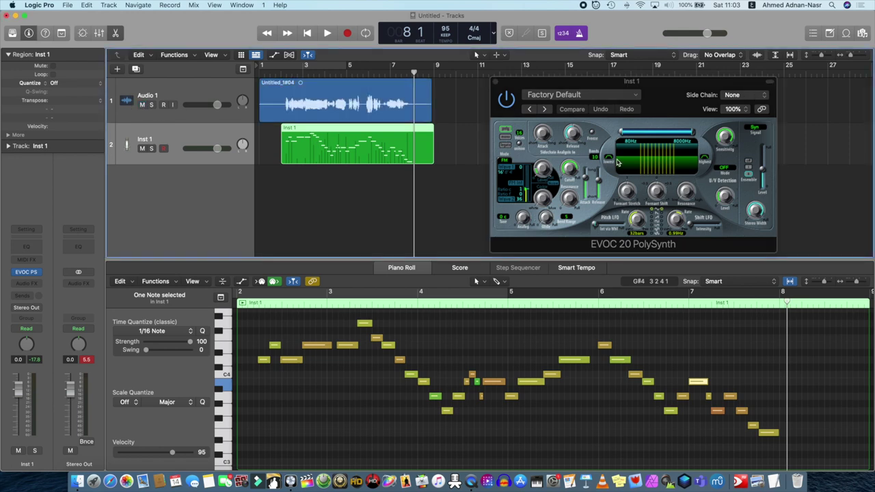
pyautogui.click(745, 97)
pyautogui.moveTo(746, 109)
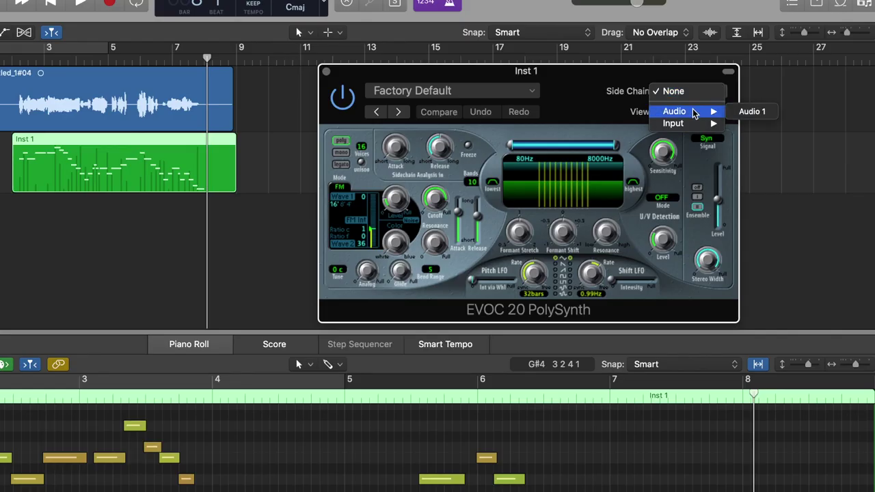
pyautogui.click(753, 112)
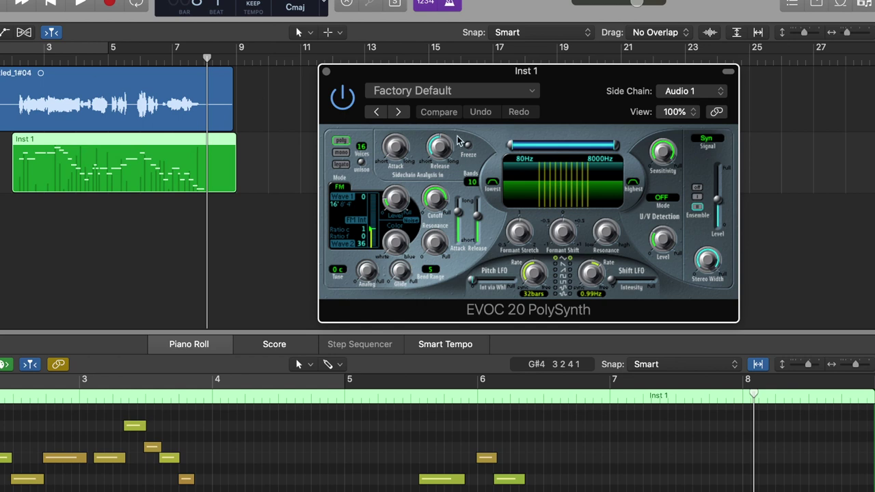
# Step: Load the Electrified Vocoder preset from the 02 Vintage Vocoder category into the Inst 1 synth
pyautogui.click(450, 90)
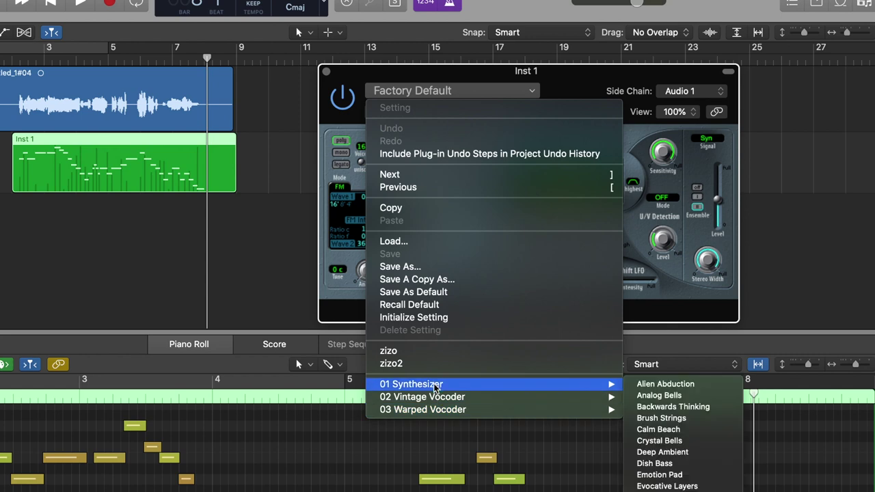
pyautogui.moveTo(440, 399)
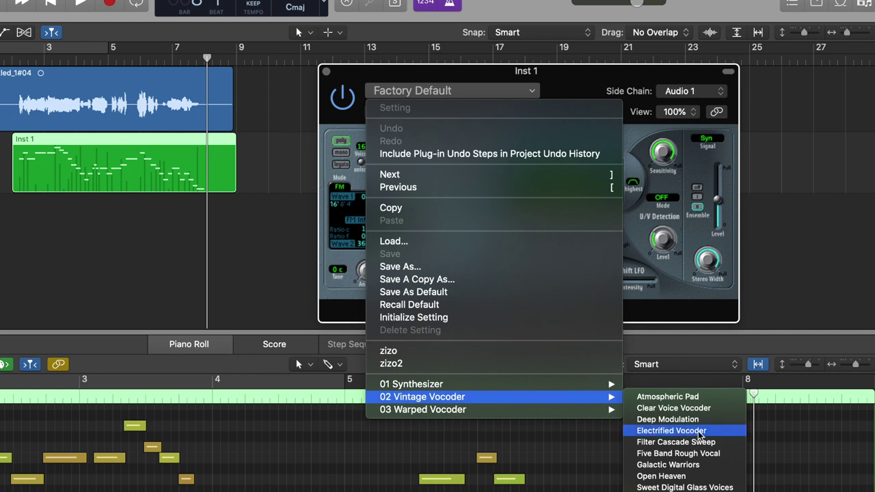
pyautogui.click(673, 431)
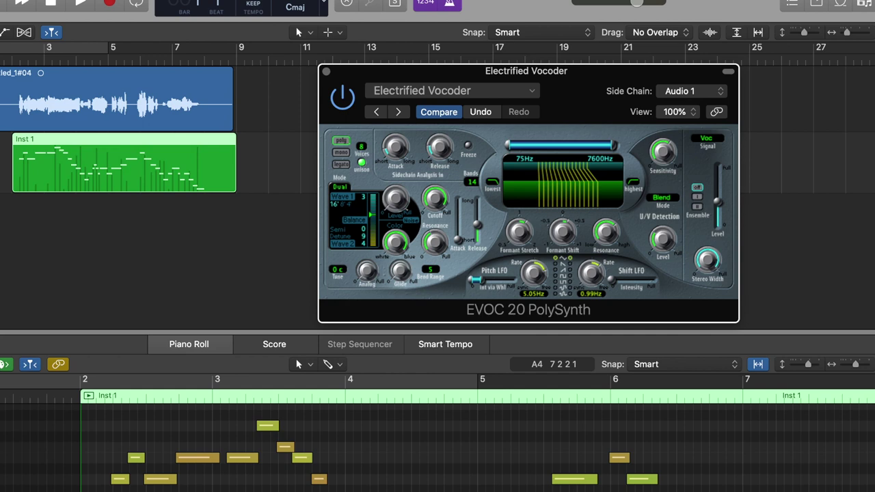
# Step: Audition the vocoder with Audio 1 silenced, restore Audio 1, and turn on cycle playback from bar 2 to bar 8
pyautogui.click(1, 106)
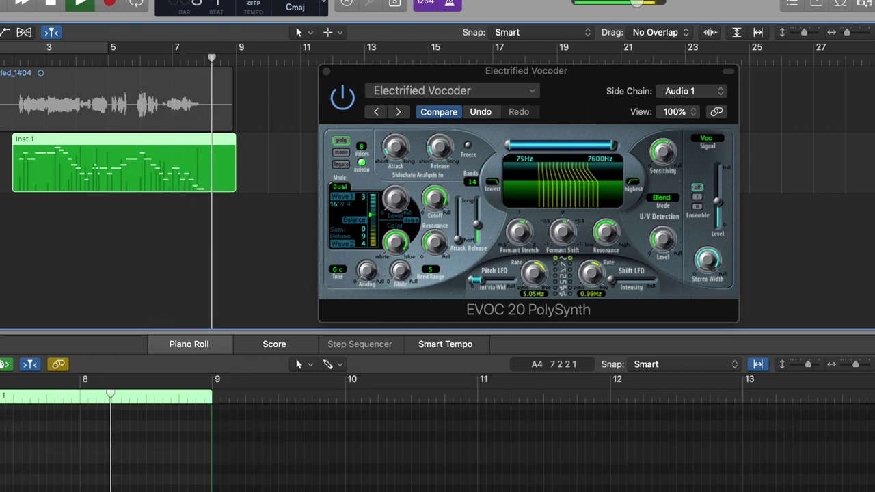
pyautogui.press('s')
pyautogui.press('c')
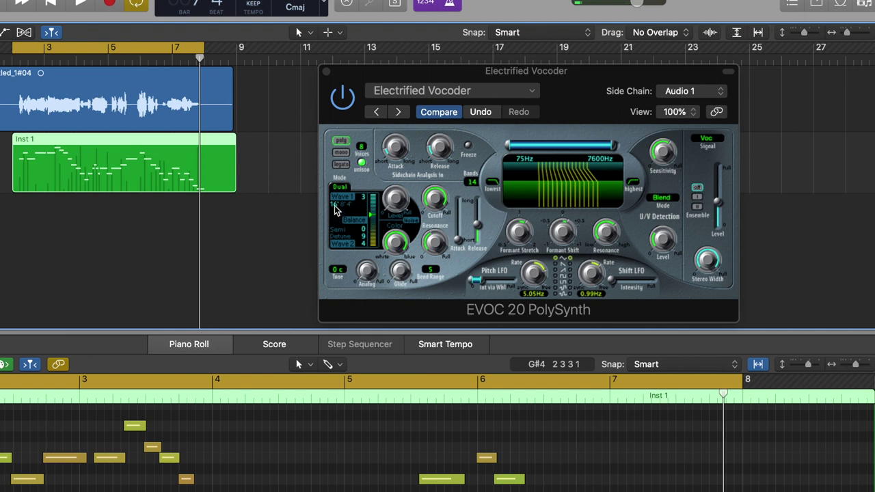
# Step: Raise the Electrified Vocoder's oscillator balance, narrow its band range to 140–4300 Hz and fine-tune its output level
pyautogui.click(352, 208)
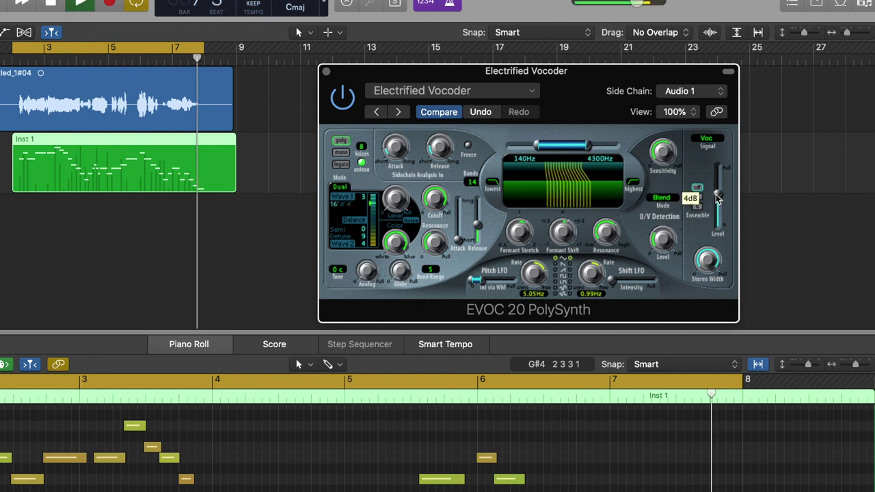
pyautogui.moveTo(716, 194); pyautogui.dragTo(716, 197)
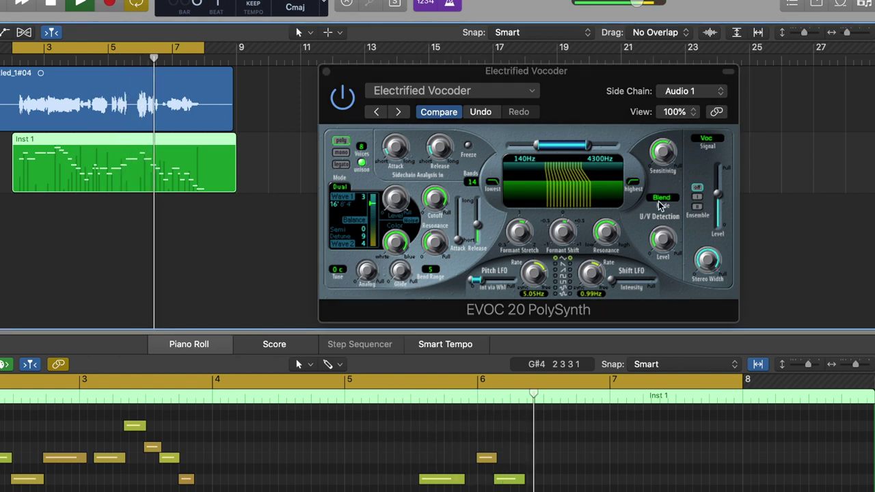
pyautogui.click(719, 202)
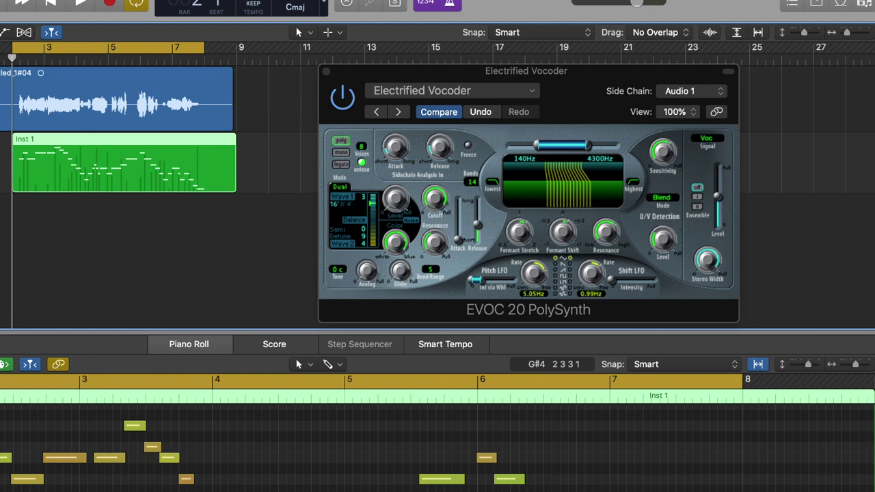
# Step: Duplicate the Inst 1 track together with its region, and close the original track's synth window
pyautogui.press('super+d')
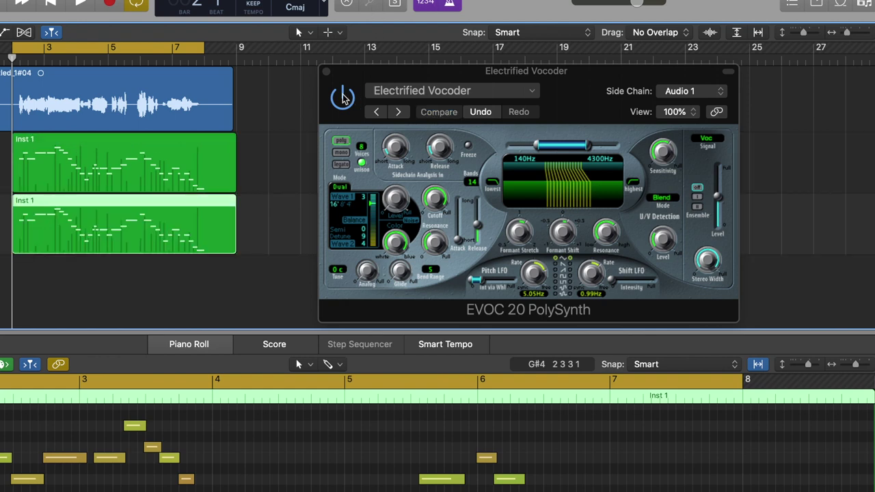
pyautogui.click(327, 73)
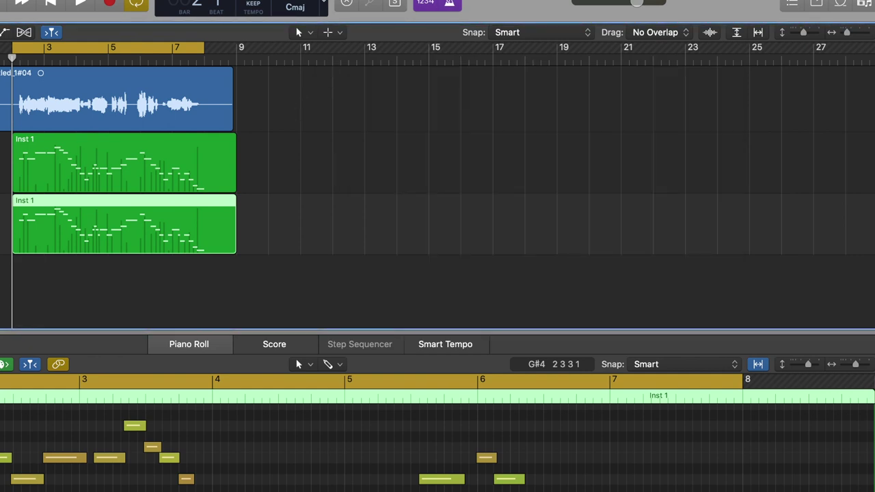
# Step: Open the duplicated track's synth and load the Vocal Fifth preset from the 02 Vintage Vocoder category, moving the window clear of the tracks
pyautogui.click(1, 137)
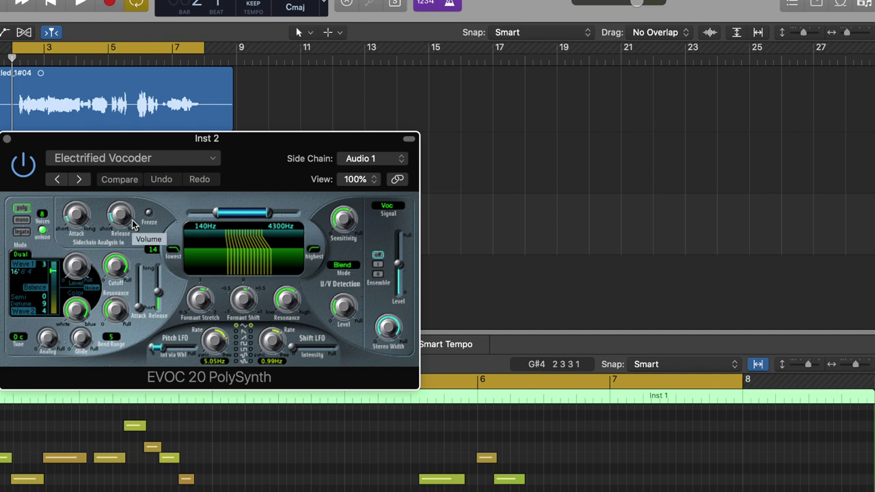
pyautogui.click(146, 163)
pyautogui.moveTo(169, 467)
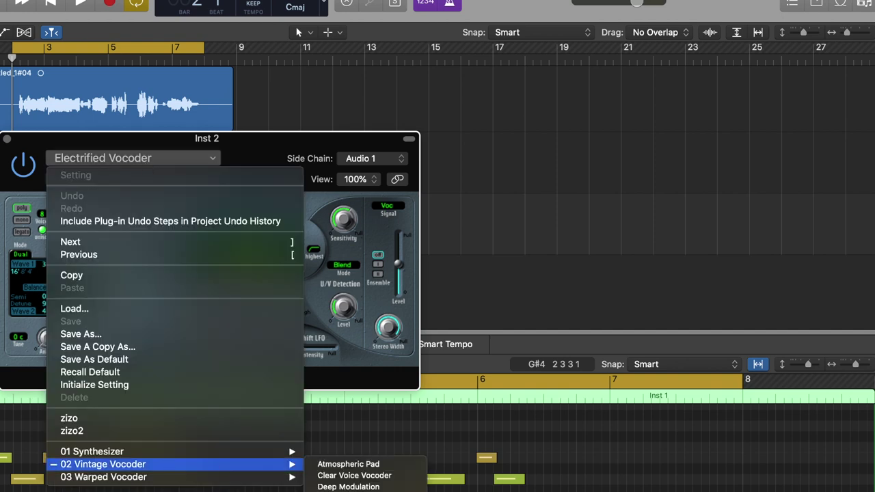
pyautogui.click(349, 491)
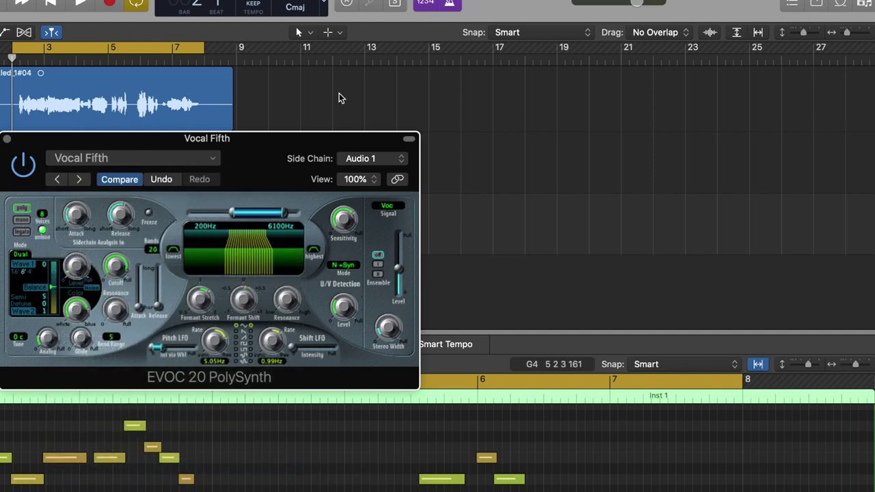
pyautogui.moveTo(269, 143); pyautogui.dragTo(592, 31)
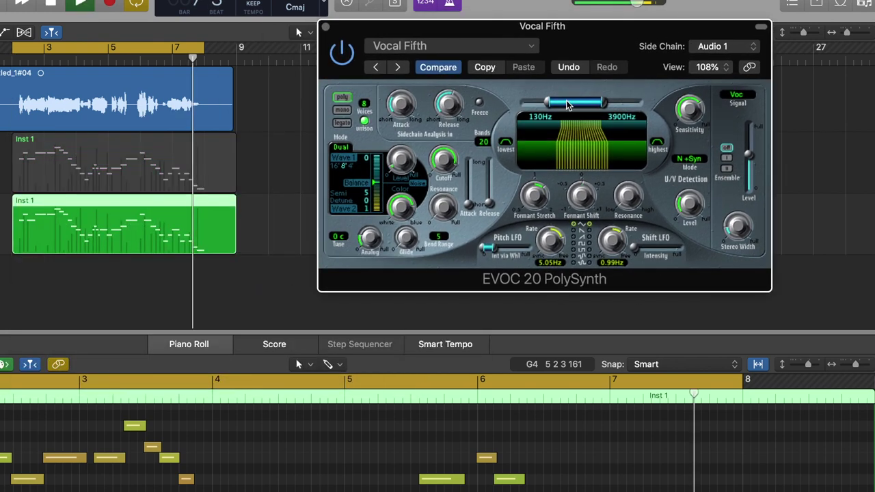
# Step: Solo the duplicated track and set the Vocal Fifth vocoder's band range to 120–8000 Hz
pyautogui.moveTo(568, 105); pyautogui.dragTo(565, 104)
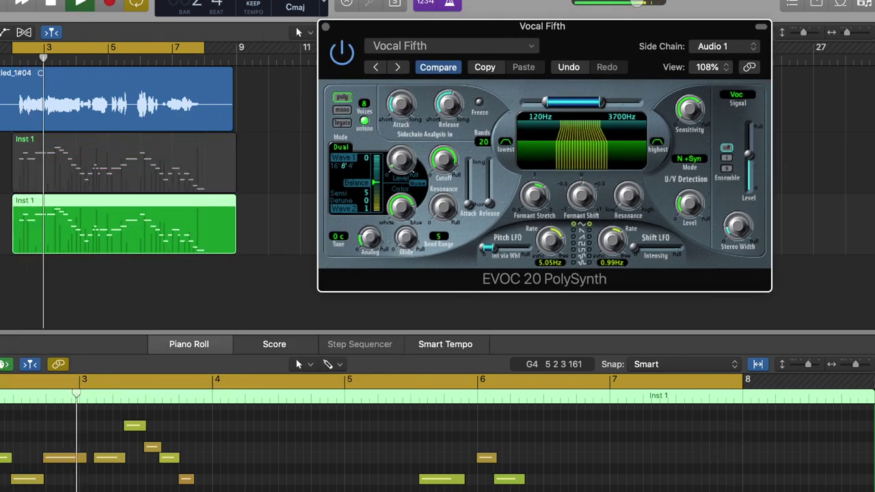
pyautogui.click(1, 231)
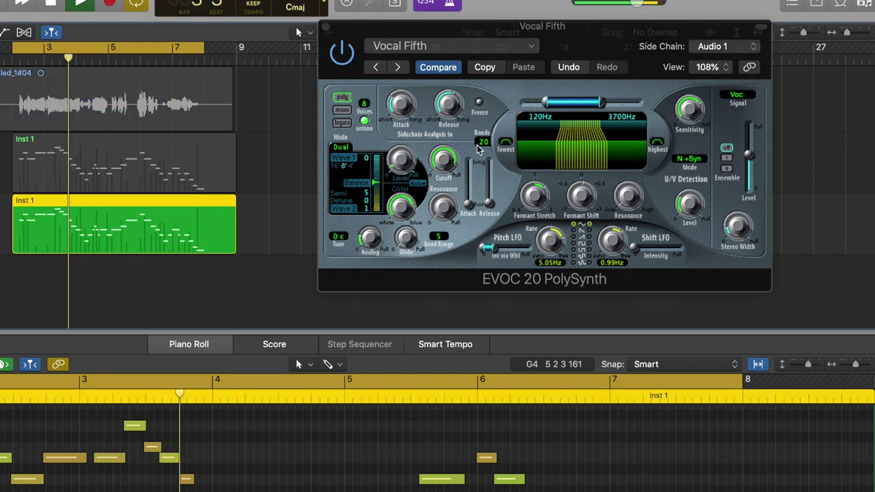
pyautogui.moveTo(559, 104); pyautogui.dragTo(639, 106)
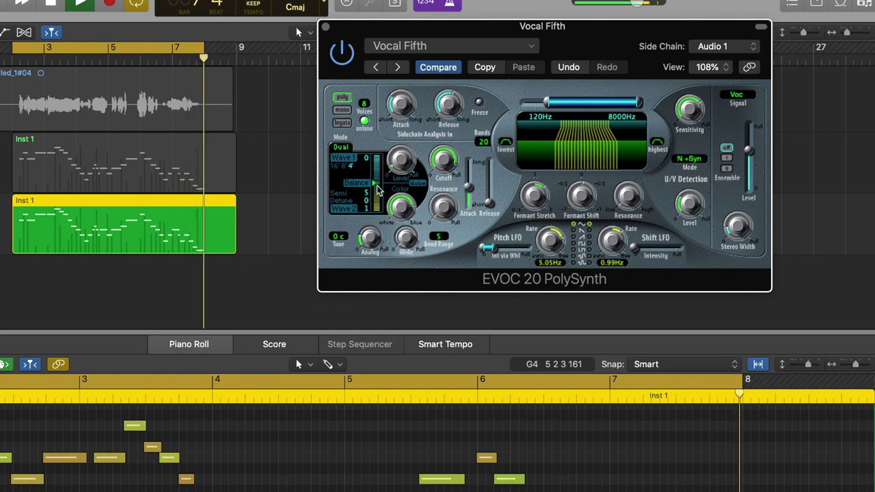
# Step: Set the Vocal Fifth envelope release to about 15.0 ms and raise its oscillator balance
pyautogui.moveTo(488, 205); pyautogui.dragTo(489, 174)
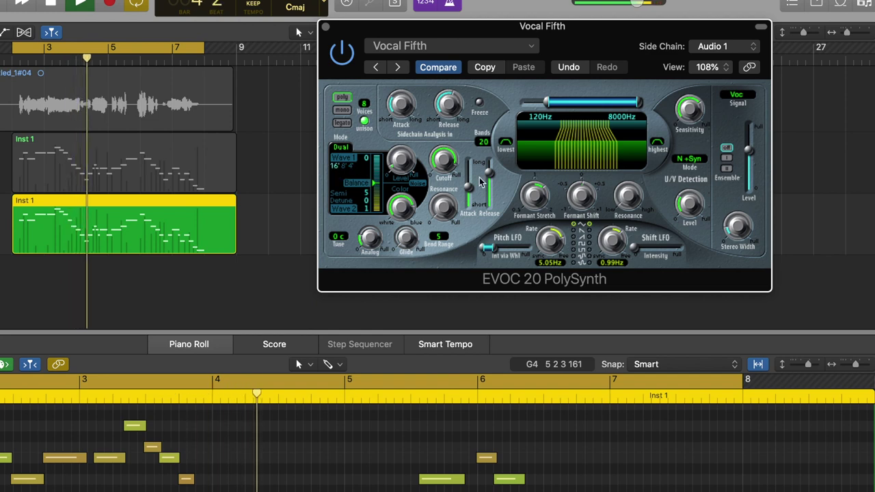
pyautogui.moveTo(488, 175); pyautogui.dragTo(491, 196)
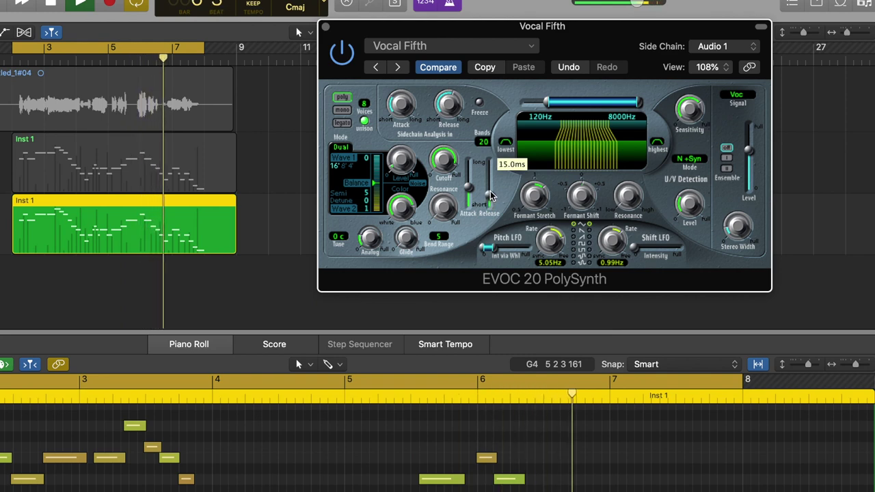
pyautogui.moveTo(380, 186); pyautogui.dragTo(381, 175)
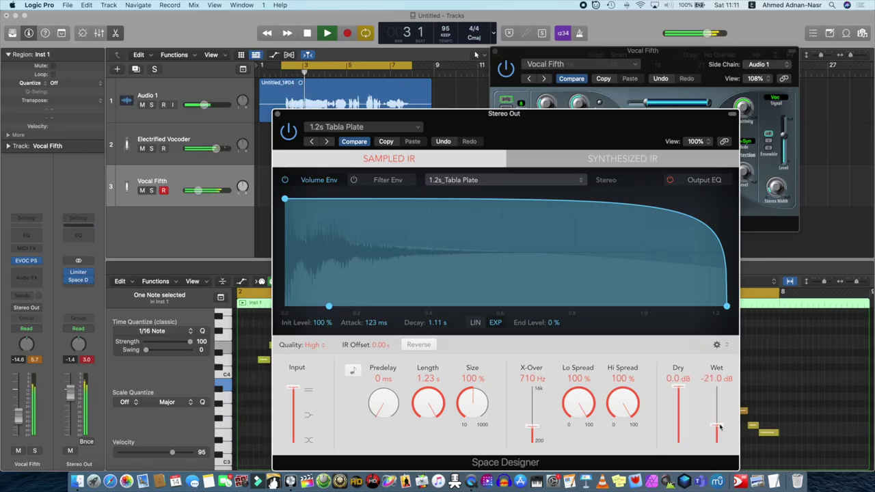
# Step: Close the Space Designer reverb and lower the Audio 1 track volume to about -11.4 dB
pyautogui.click(277, 114)
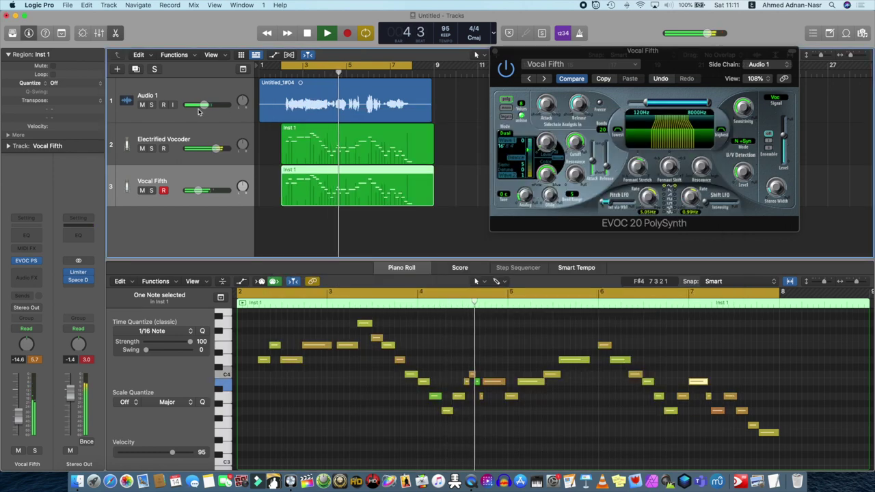
pyautogui.moveTo(205, 106); pyautogui.dragTo(203, 106)
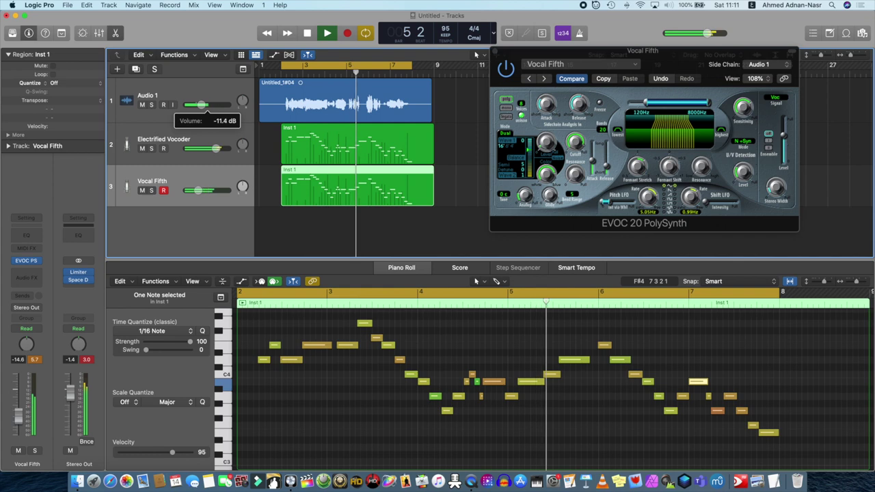
pyautogui.moveTo(198, 104); pyautogui.dragTo(199, 104)
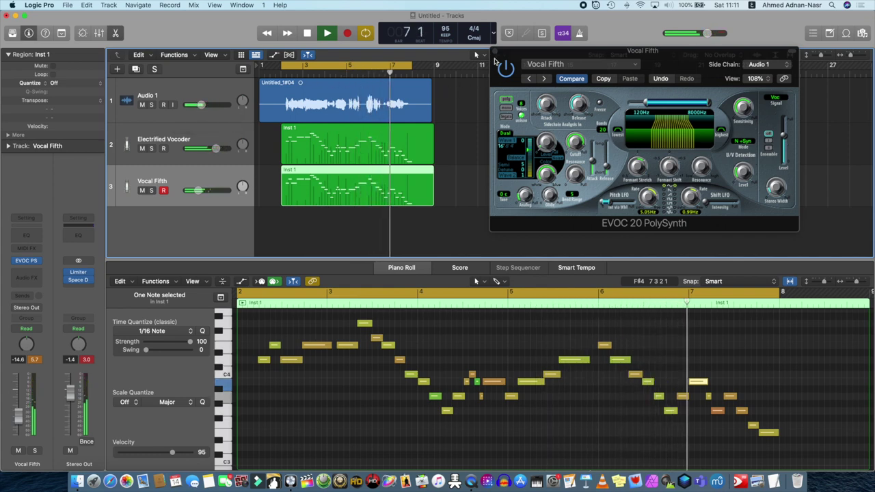
# Step: Switch the third track's vocoder preset from Vocal Fifth to Vocal Heaven Pad
pyautogui.press(']')
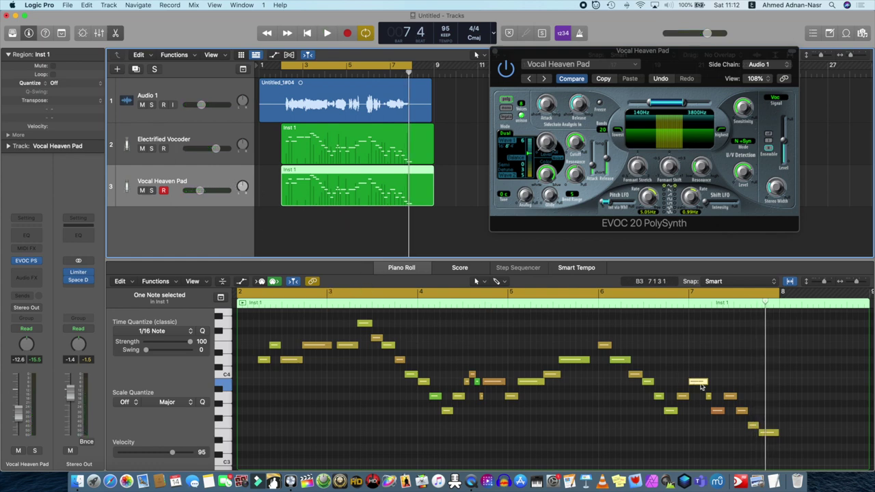
pyautogui.scroll(1, 304, 443)
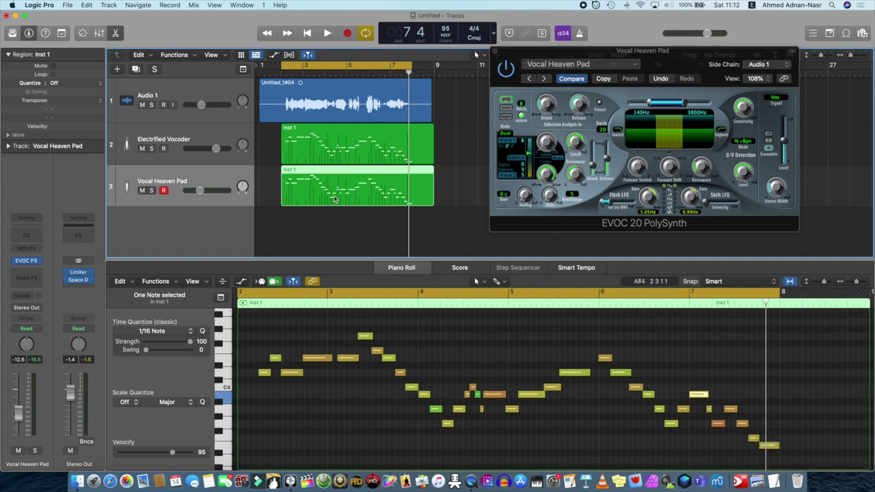
pyautogui.press('p')
pyautogui.press('p')
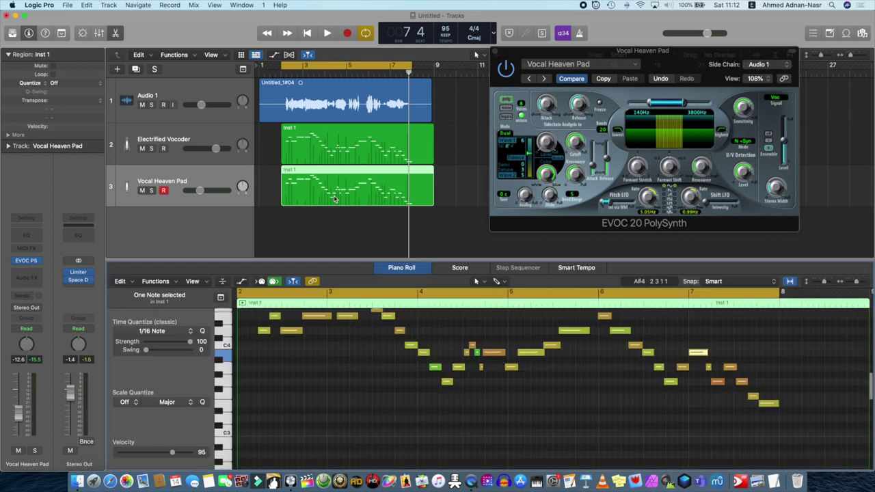
pyautogui.scroll(4, 304, 350)
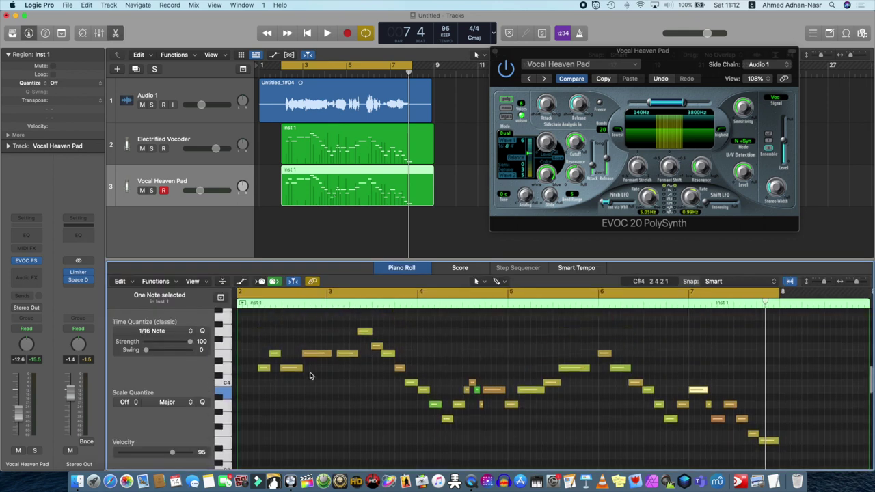
# Step: Transpose all notes of the Vocal Heaven Pad region up three semitones, from D4 to F4 for the first note, and play the result
pyautogui.moveTo(250, 325); pyautogui.dragTo(785, 458)
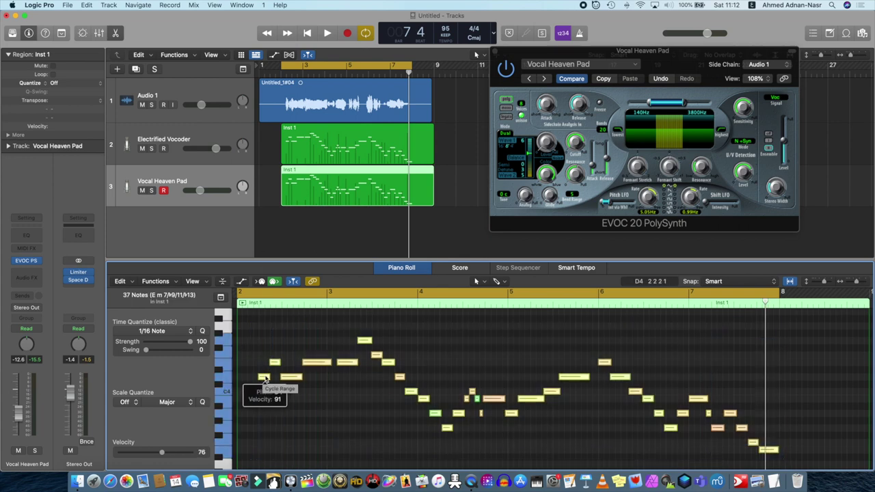
pyautogui.moveTo(264, 378); pyautogui.dragTo(268, 355)
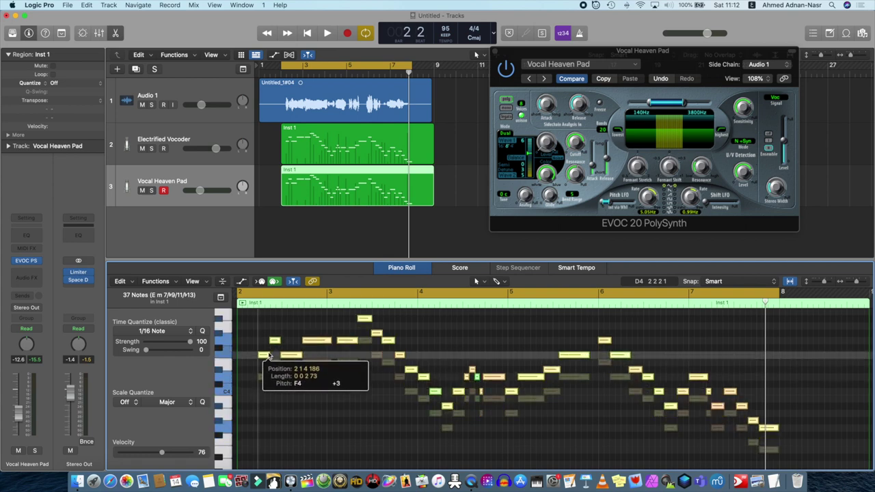
pyautogui.moveTo(268, 355); pyautogui.dragTo(268, 356)
pyautogui.click(356, 55)
pyautogui.click(328, 34)
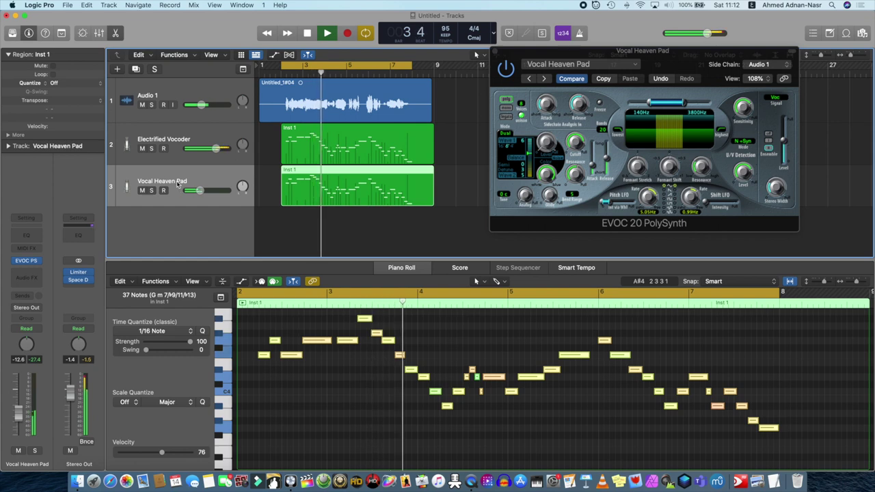
# Step: Solo the Vocal Heaven Pad track, raise its volume to about -0.4 dB, and turn its solo off
pyautogui.click(151, 191)
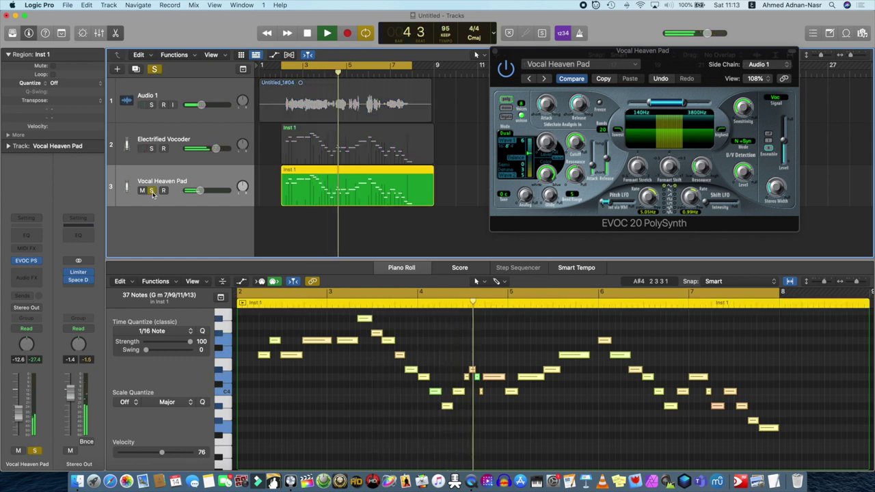
pyautogui.moveTo(202, 192); pyautogui.dragTo(216, 191)
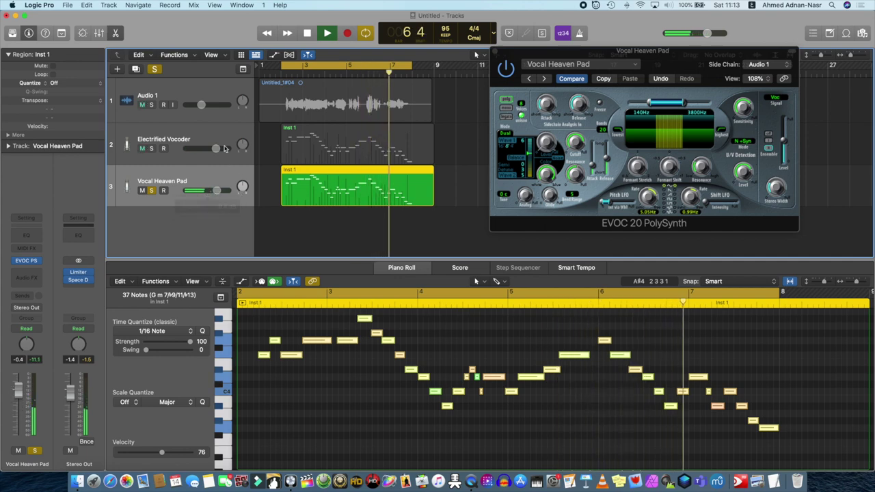
pyautogui.click(151, 190)
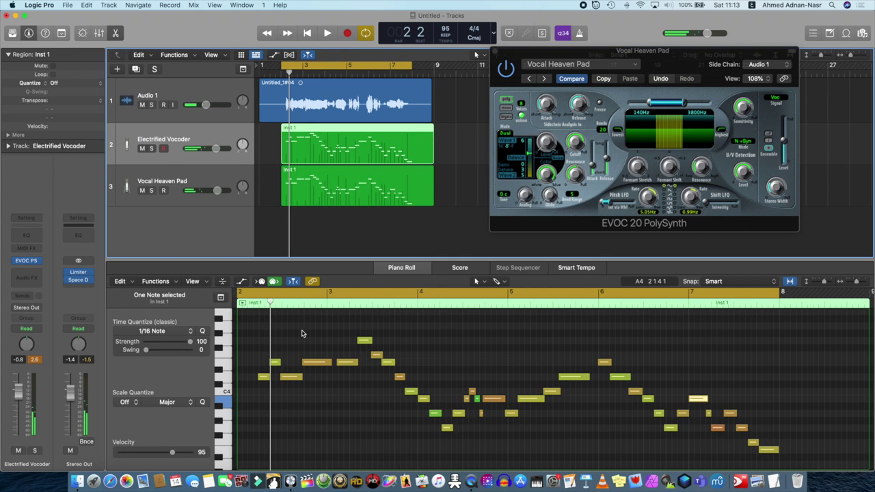
# Step: Transpose all notes of the Electrified Vocoder region up seven semitones and compare the track with Audio 1 by soloing each
pyautogui.moveTo(252, 324); pyautogui.dragTo(757, 467)
pyautogui.click(151, 149)
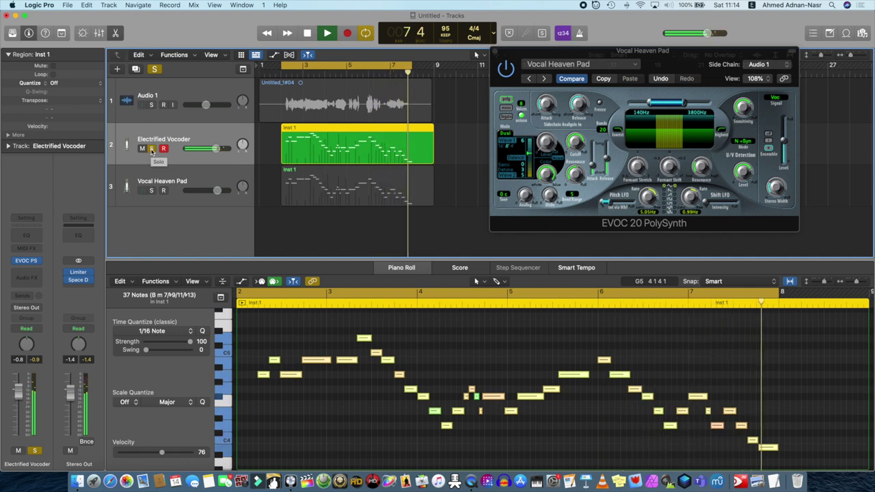
pyautogui.click(152, 106)
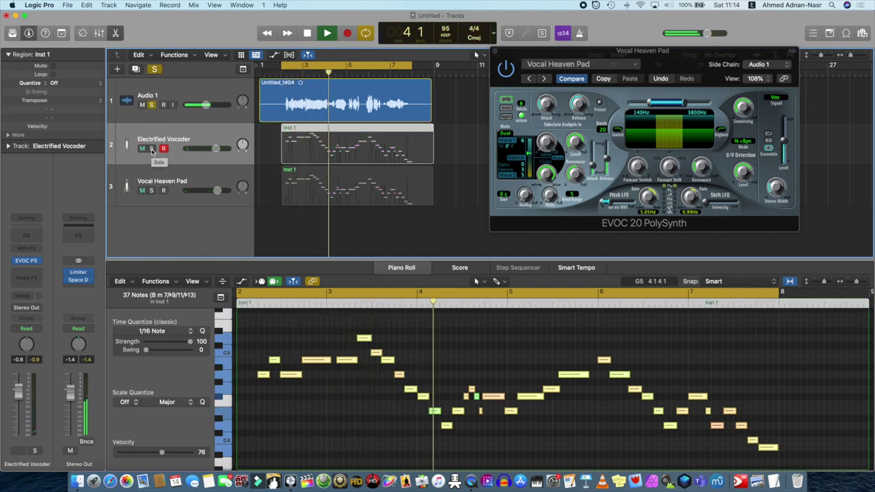
pyautogui.click(151, 149)
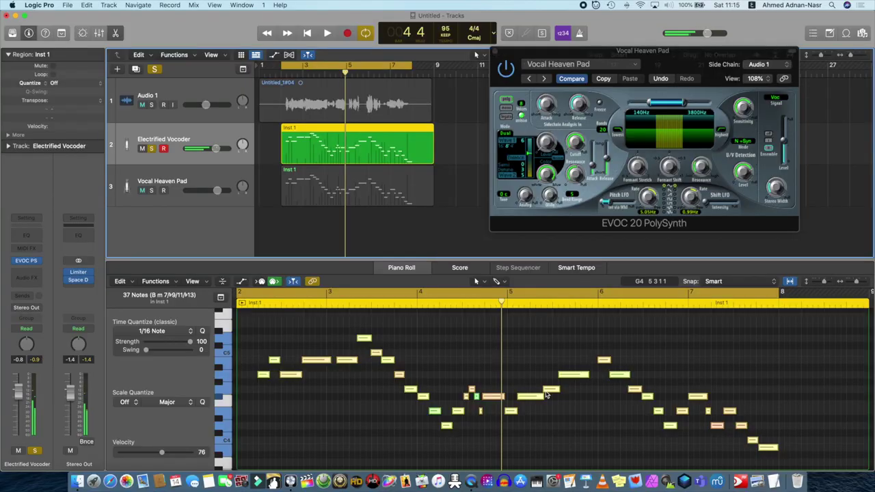
# Step: Raise the long notes from late bar 4 to late bar 5 of the Electrified Vocoder region by two to three semitones
pyautogui.moveTo(531, 398); pyautogui.dragTo(571, 367)
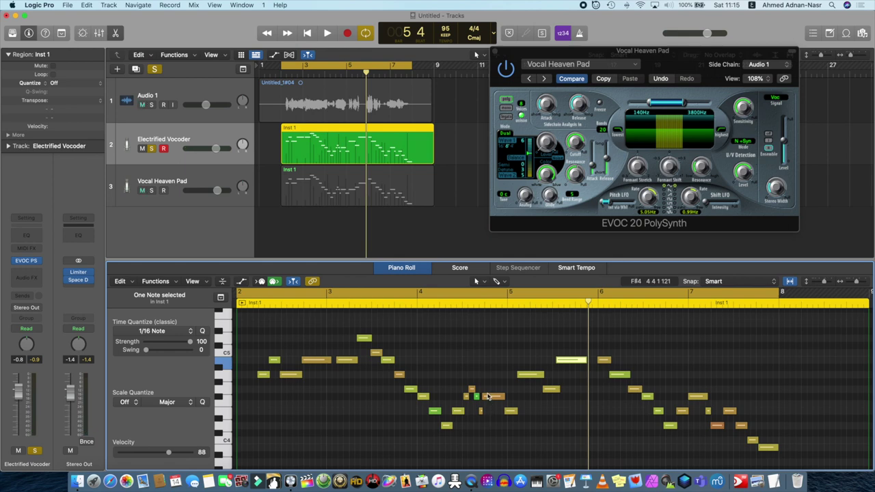
pyautogui.moveTo(492, 391); pyautogui.dragTo(492, 370)
pyautogui.moveTo(512, 413); pyautogui.dragTo(511, 395)
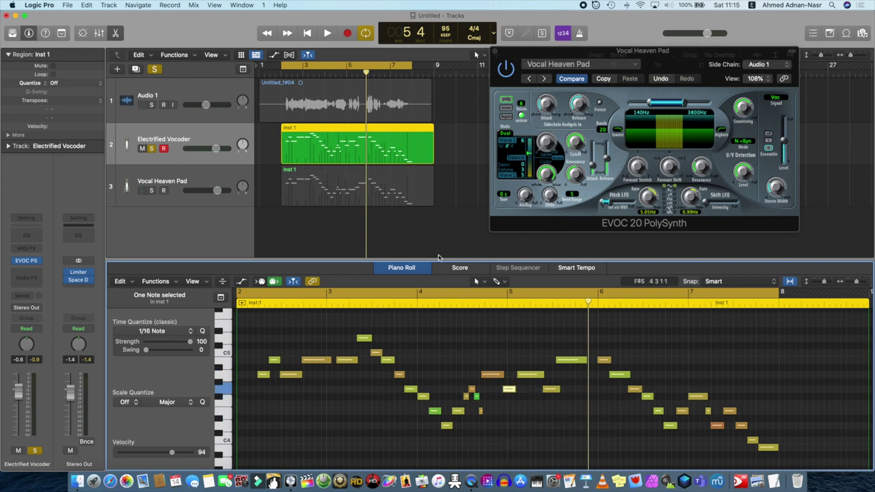
# Step: Turn off cycle mode and play the soloed Electrified Vocoder track from about bar 4 beat 3
pyautogui.click(463, 305)
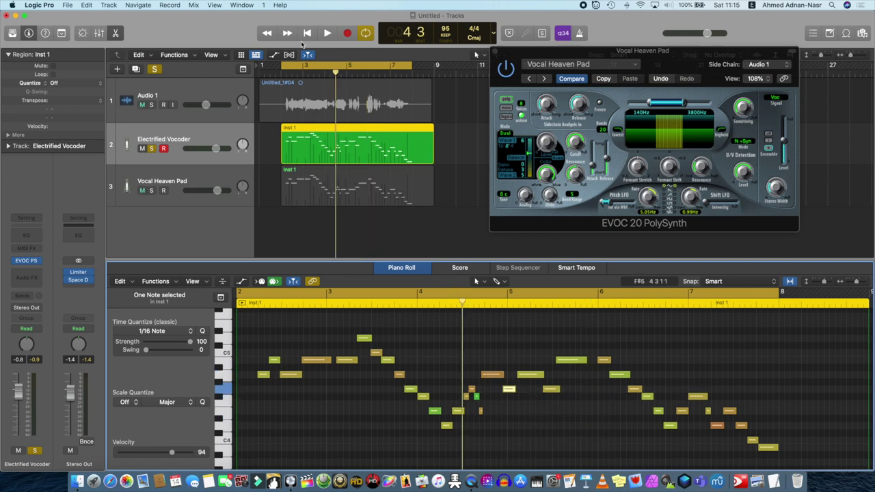
pyautogui.click(365, 32)
pyautogui.press('space')
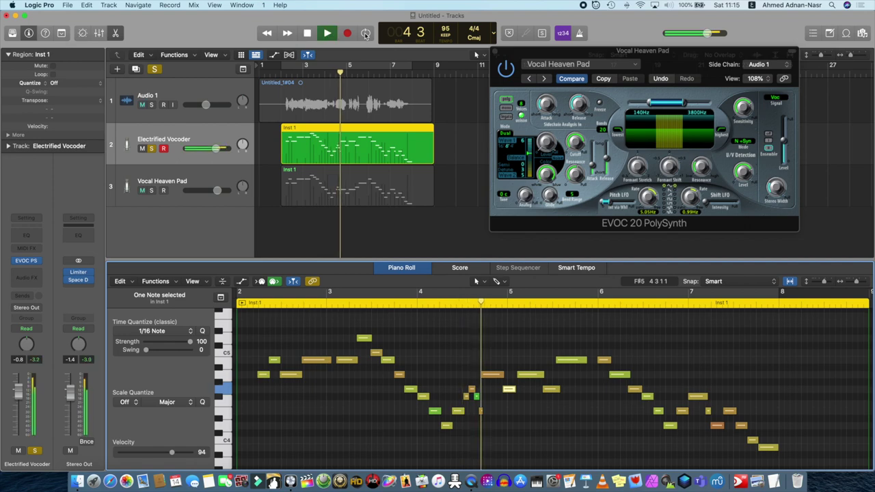